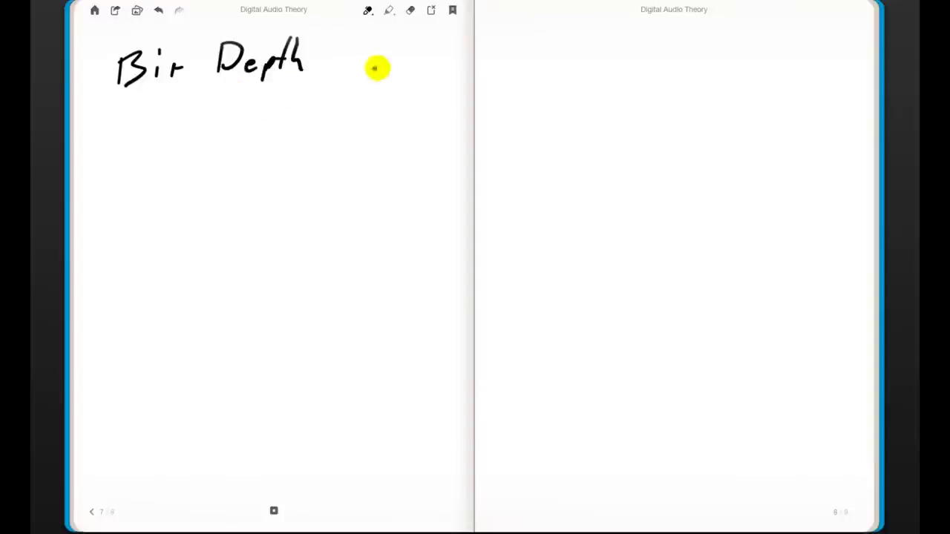
Step: Write 'mp3 → 192kbs' at the top of the right page
{"action": "left_click_drag", "start_coordinate": [518, 63], "coordinate": [544, 68]}
{"action": "left_click_drag", "start_coordinate": [562, 56], "coordinate": [548, 72]}
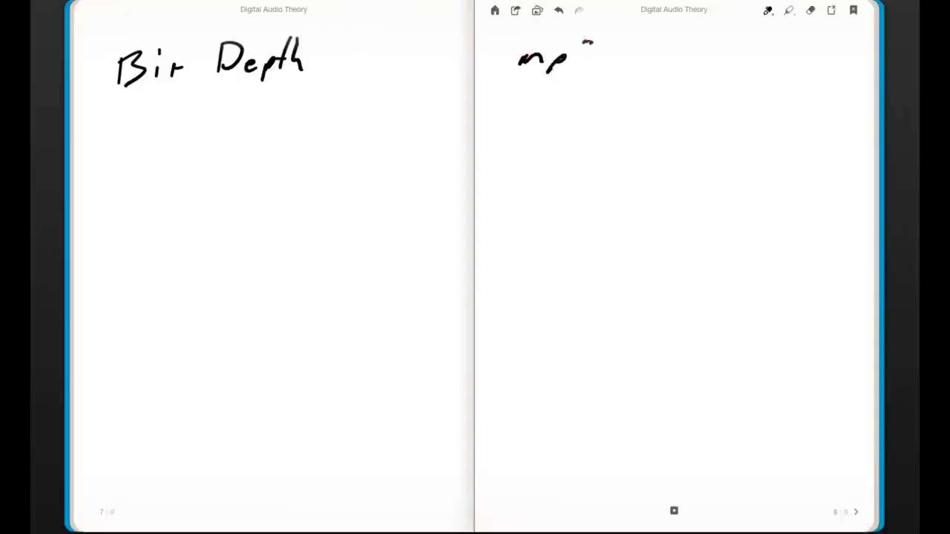
{"action": "left_click_drag", "start_coordinate": [629, 45], "coordinate": [643, 58]}
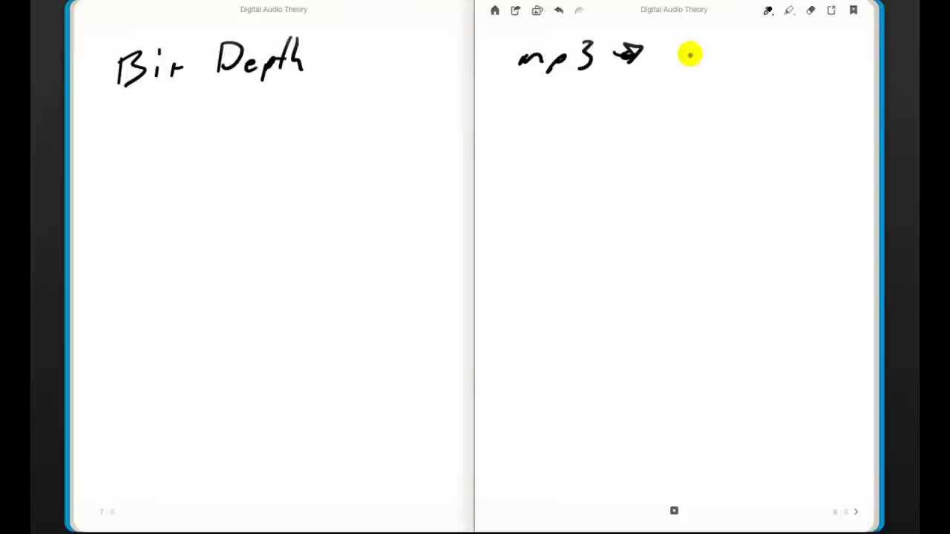
{"action": "left_click_drag", "start_coordinate": [676, 66], "coordinate": [691, 46]}
{"action": "left_click_drag", "start_coordinate": [769, 42], "coordinate": [795, 78]}
Step: Write '128 kbs' beneath it and draw a box around 192kbs
{"action": "left_click_drag", "start_coordinate": [691, 90], "coordinate": [688, 116]}
{"action": "mouse_move", "coordinate": [690, 104]}
{"action": "left_mouse_down"}
{"action": "mouse_move", "coordinate": [761, 95]}
{"action": "mouse_move", "coordinate": [777, 118]}
{"action": "left_mouse_up"}
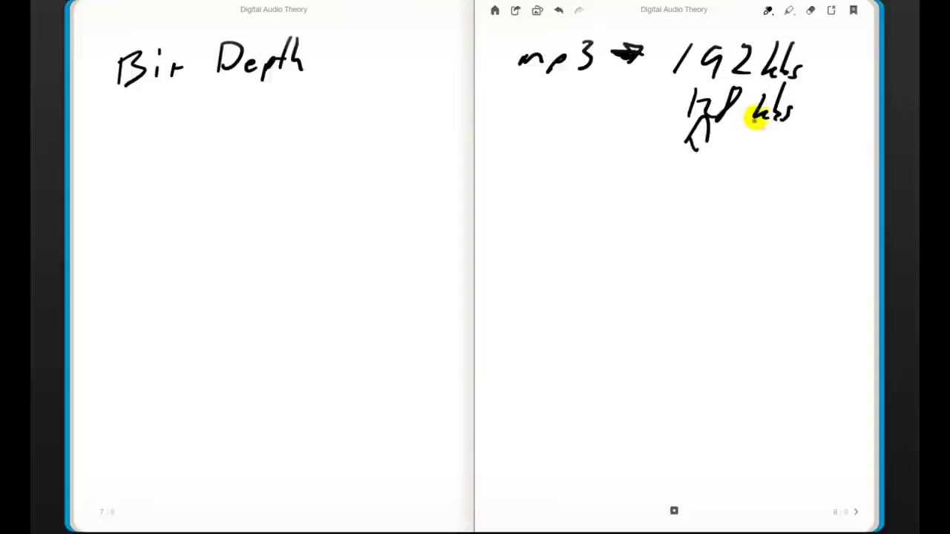
{"action": "mouse_move", "coordinate": [658, 83]}
{"action": "left_mouse_down"}
{"action": "mouse_move", "coordinate": [809, 87]}
{"action": "mouse_move", "coordinate": [814, 35]}
{"action": "mouse_move", "coordinate": [704, 24]}
{"action": "mouse_move", "coordinate": [670, 32]}
{"action": "mouse_move", "coordinate": [664, 62]}
{"action": "left_mouse_up"}
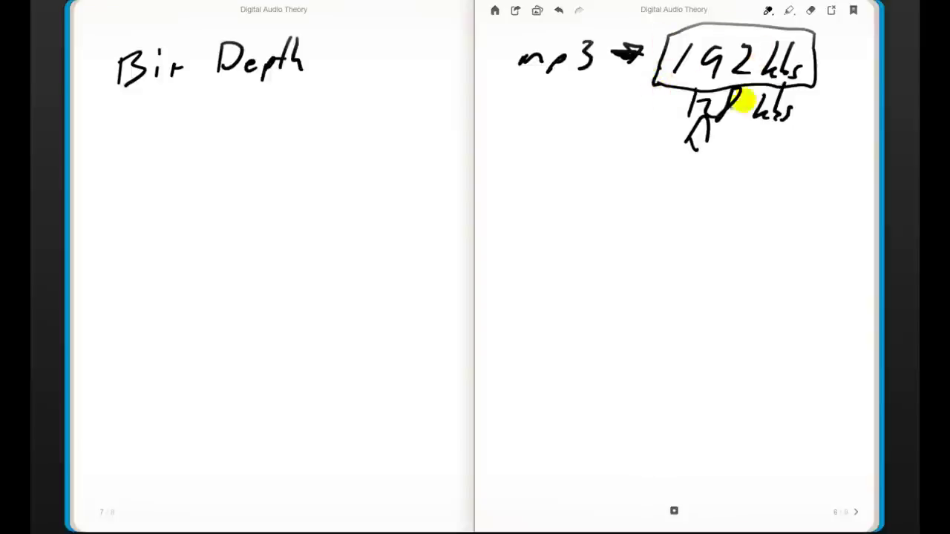
Step: Circle the mp3 bitrate notes and write '16 bit' under the Bit Depth heading
{"action": "mouse_move", "coordinate": [540, 87]}
{"action": "left_mouse_down"}
{"action": "mouse_move", "coordinate": [569, 89]}
{"action": "mouse_move", "coordinate": [562, 109]}
{"action": "left_mouse_up"}
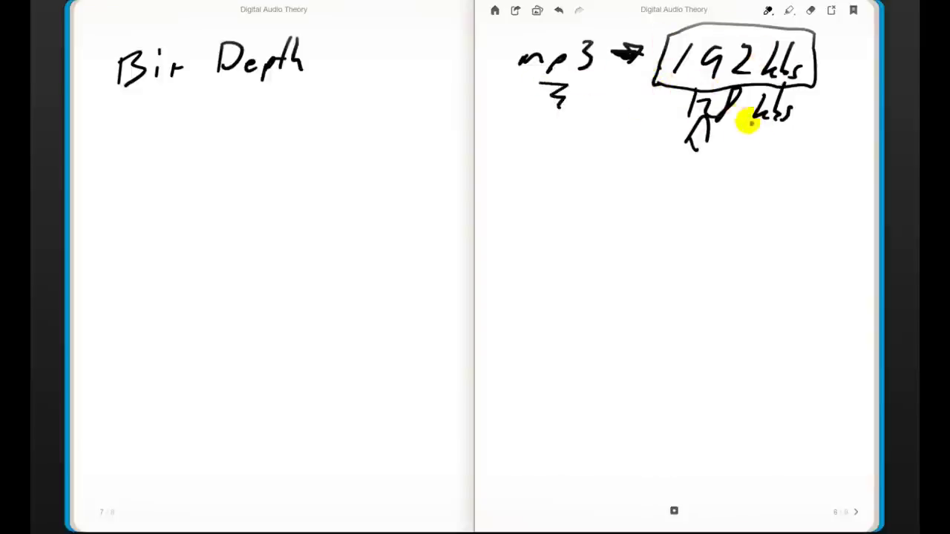
{"action": "mouse_move", "coordinate": [686, 23]}
{"action": "left_mouse_down"}
{"action": "mouse_move", "coordinate": [716, 38]}
{"action": "mouse_move", "coordinate": [557, 101]}
{"action": "mouse_move", "coordinate": [839, 93]}
{"action": "mouse_move", "coordinate": [651, 36]}
{"action": "mouse_move", "coordinate": [567, 28]}
{"action": "mouse_move", "coordinate": [750, 163]}
{"action": "left_mouse_up"}
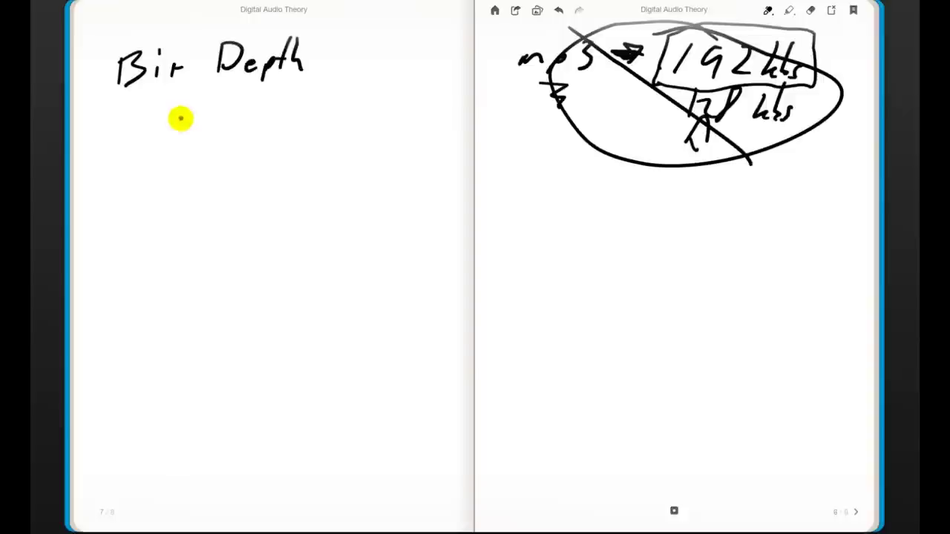
{"action": "mouse_move", "coordinate": [182, 108]}
{"action": "left_mouse_down"}
{"action": "mouse_move", "coordinate": [179, 139]}
{"action": "mouse_move", "coordinate": [195, 132]}
{"action": "left_mouse_up"}
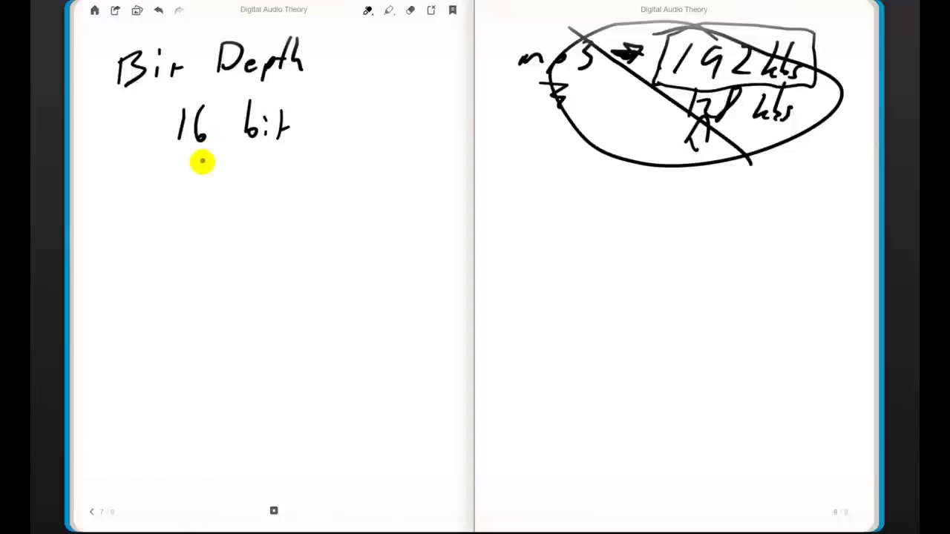
Step: Write '24 bit' and '32 bit' below 16 bit, then cross out 32 bit
{"action": "mouse_move", "coordinate": [178, 160]}
{"action": "left_mouse_down"}
{"action": "mouse_move", "coordinate": [192, 178]}
{"action": "mouse_move", "coordinate": [223, 168]}
{"action": "mouse_move", "coordinate": [212, 175]}
{"action": "left_mouse_up"}
{"action": "mouse_move", "coordinate": [259, 133]}
{"action": "left_mouse_down"}
{"action": "mouse_move", "coordinate": [256, 164]}
{"action": "mouse_move", "coordinate": [271, 150]}
{"action": "mouse_move", "coordinate": [296, 155]}
{"action": "left_mouse_up"}
{"action": "mouse_move", "coordinate": [174, 191]}
{"action": "left_mouse_down"}
{"action": "mouse_move", "coordinate": [178, 213]}
{"action": "mouse_move", "coordinate": [224, 202]}
{"action": "left_mouse_up"}
{"action": "left_click_drag", "start_coordinate": [259, 176], "coordinate": [261, 194]}
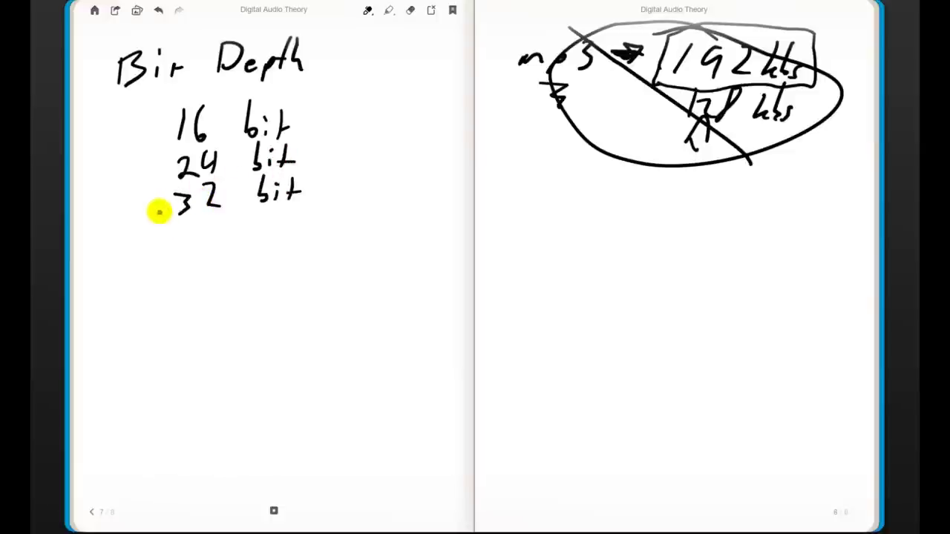
{"action": "mouse_move", "coordinate": [163, 204]}
{"action": "left_mouse_down"}
{"action": "mouse_move", "coordinate": [212, 191]}
{"action": "mouse_move", "coordinate": [289, 189]}
{"action": "mouse_move", "coordinate": [170, 191]}
{"action": "mouse_move", "coordinate": [271, 195]}
{"action": "left_mouse_up"}
Step: Draw an arrow from 16 bit to 24 bit, add dashes beside 16 and 32, and write small numbers under the heading
{"action": "mouse_move", "coordinate": [305, 124]}
{"action": "left_mouse_down"}
{"action": "mouse_move", "coordinate": [337, 131]}
{"action": "mouse_move", "coordinate": [308, 156]}
{"action": "left_mouse_up"}
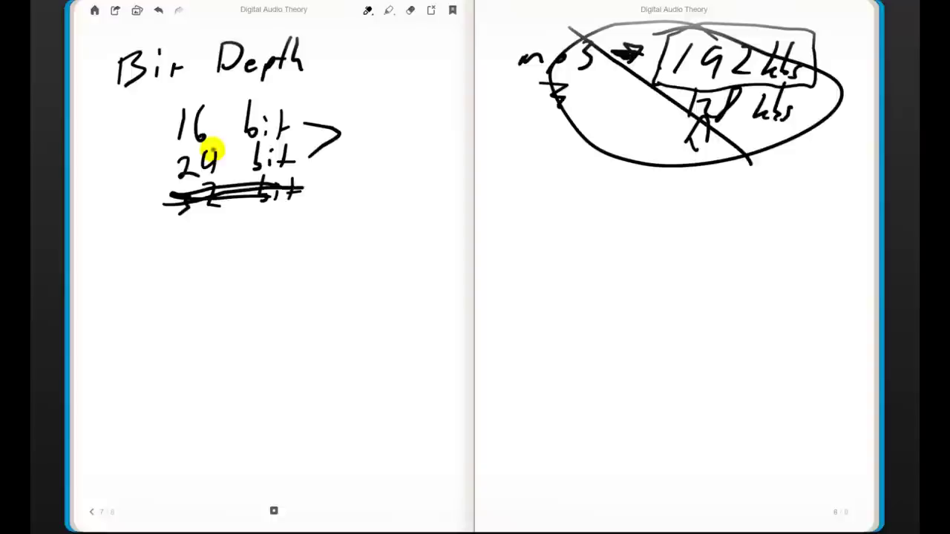
{"action": "left_click_drag", "start_coordinate": [147, 128], "coordinate": [168, 127]}
{"action": "left_click_drag", "start_coordinate": [126, 199], "coordinate": [147, 199]}
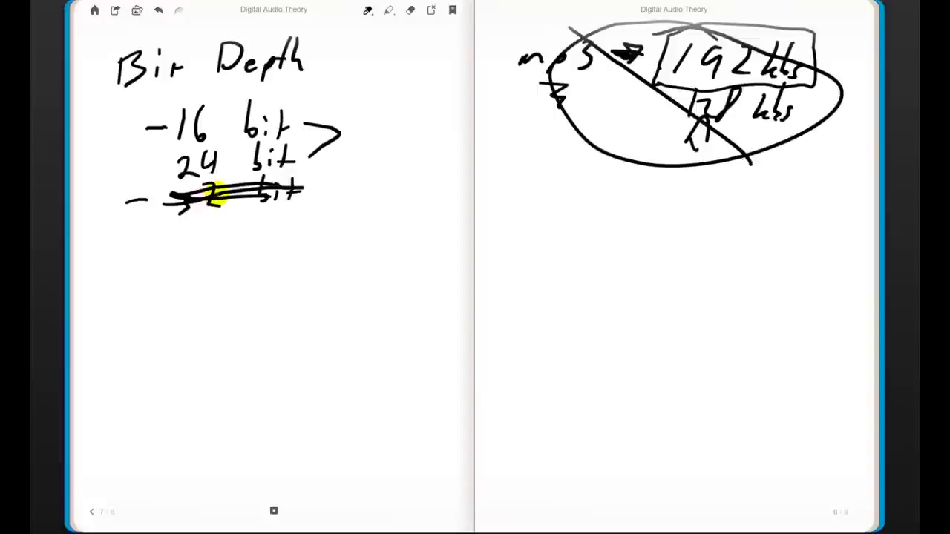
{"action": "left_click_drag", "start_coordinate": [199, 77], "coordinate": [203, 100]}
{"action": "left_click_drag", "start_coordinate": [244, 78], "coordinate": [247, 94]}
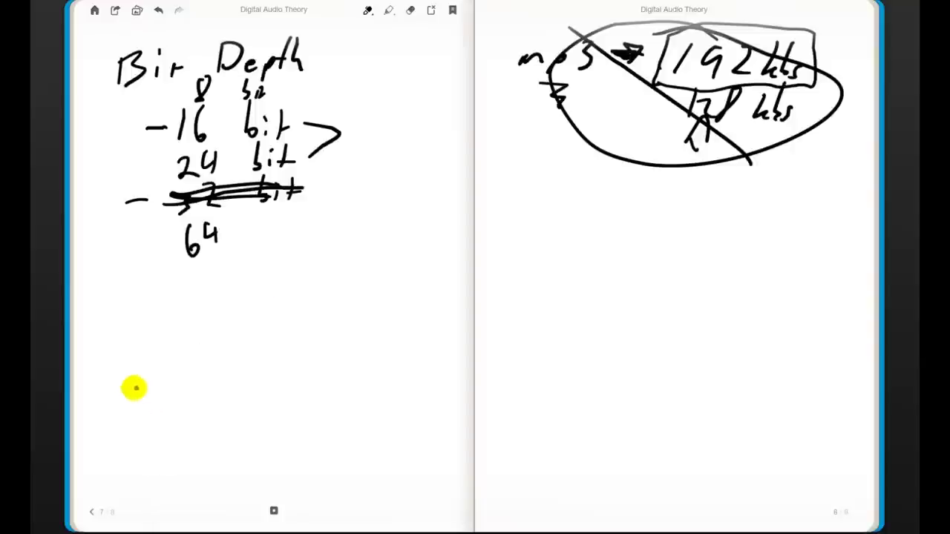
Step: Draw a black horizontal axis with a blue sine wave across it, then switch the ink to pink
{"action": "left_click_drag", "start_coordinate": [144, 360], "coordinate": [361, 346]}
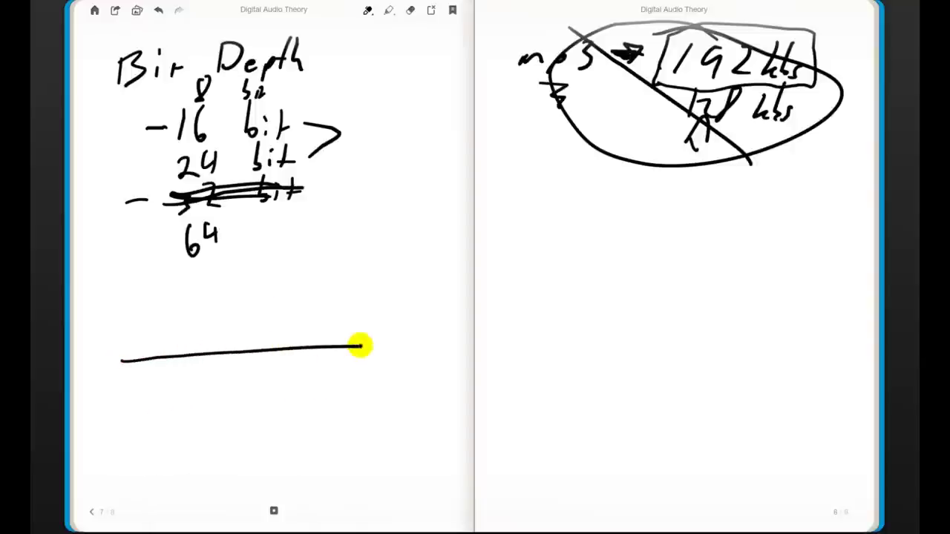
{"action": "left_click", "coordinate": [368, 12]}
{"action": "left_click", "coordinate": [276, 268]}
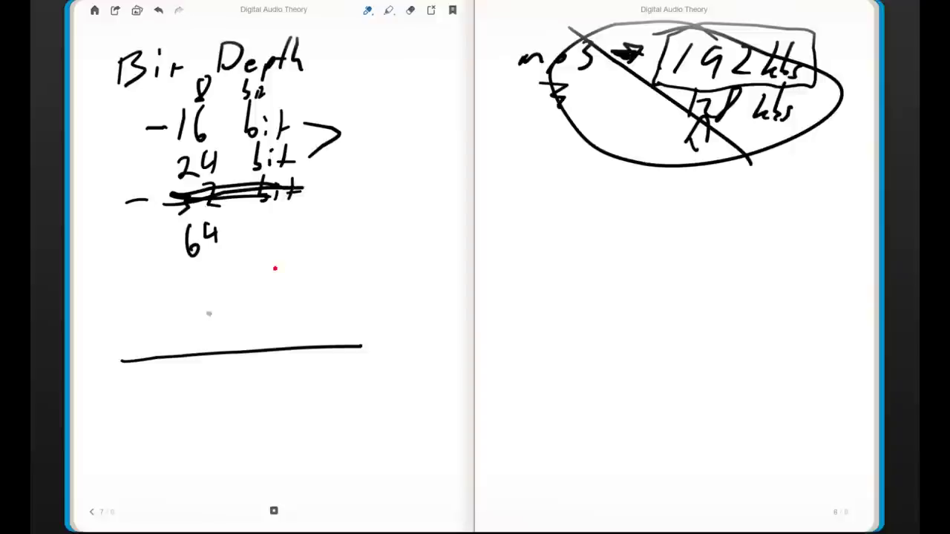
{"action": "mouse_move", "coordinate": [132, 358]}
{"action": "left_mouse_down"}
{"action": "mouse_move", "coordinate": [155, 316]}
{"action": "mouse_move", "coordinate": [222, 325]}
{"action": "mouse_move", "coordinate": [289, 368]}
{"action": "mouse_move", "coordinate": [337, 340]}
{"action": "left_mouse_up"}
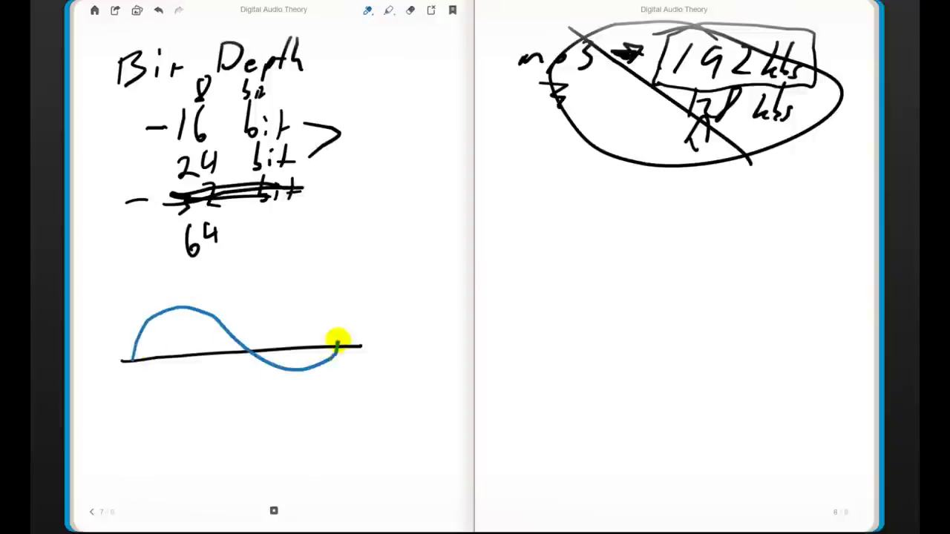
{"action": "left_click", "coordinate": [368, 10]}
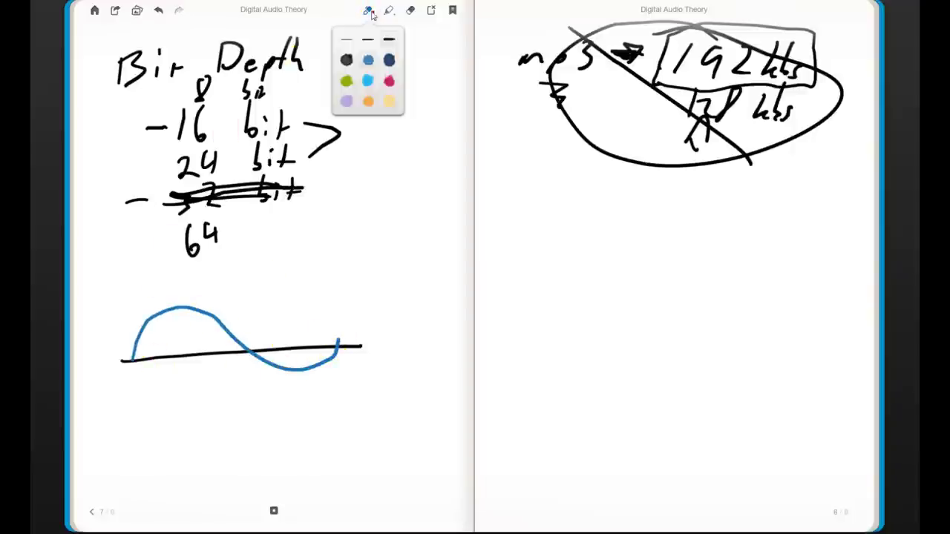
{"action": "left_click", "coordinate": [132, 354]}
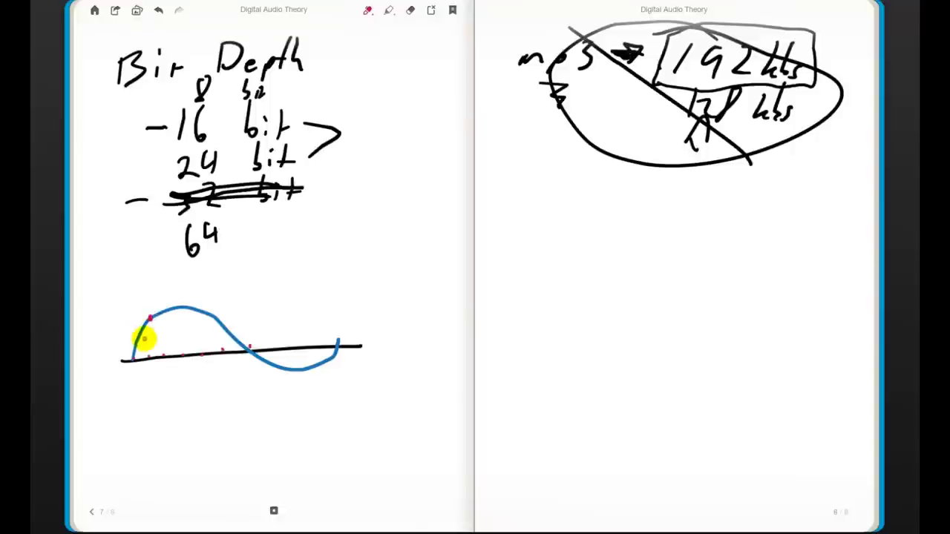
Step: Dot pink sample points on the wave and write a pink question label above it
{"action": "left_click_drag", "start_coordinate": [123, 306], "coordinate": [121, 298]}
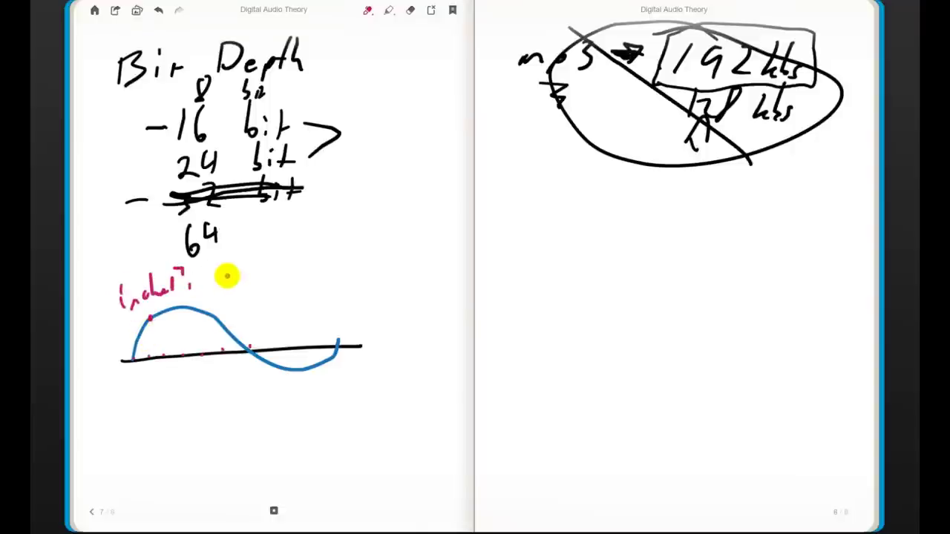
{"action": "left_click_drag", "start_coordinate": [221, 282], "coordinate": [289, 256]}
{"action": "left_click", "coordinate": [303, 262]}
{"action": "left_click", "coordinate": [164, 315]}
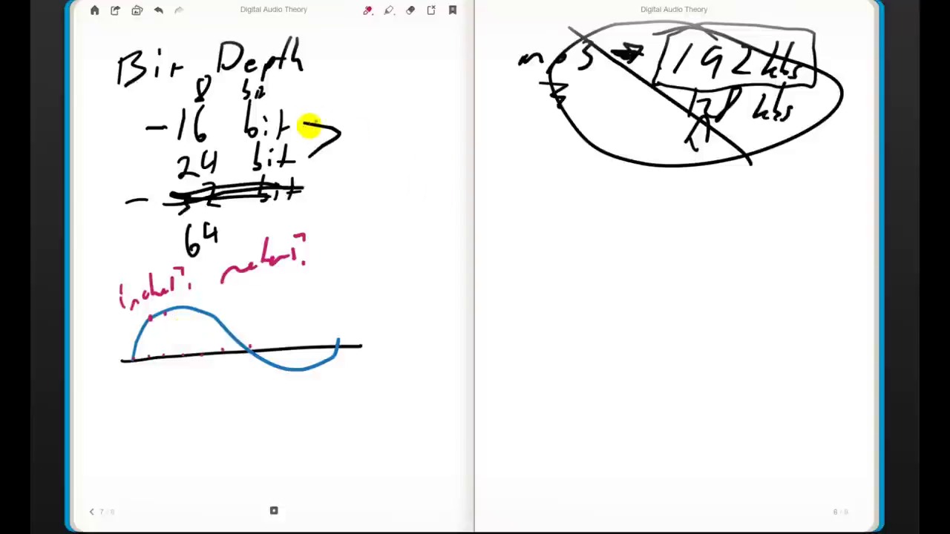
{"action": "left_click", "coordinate": [367, 11]}
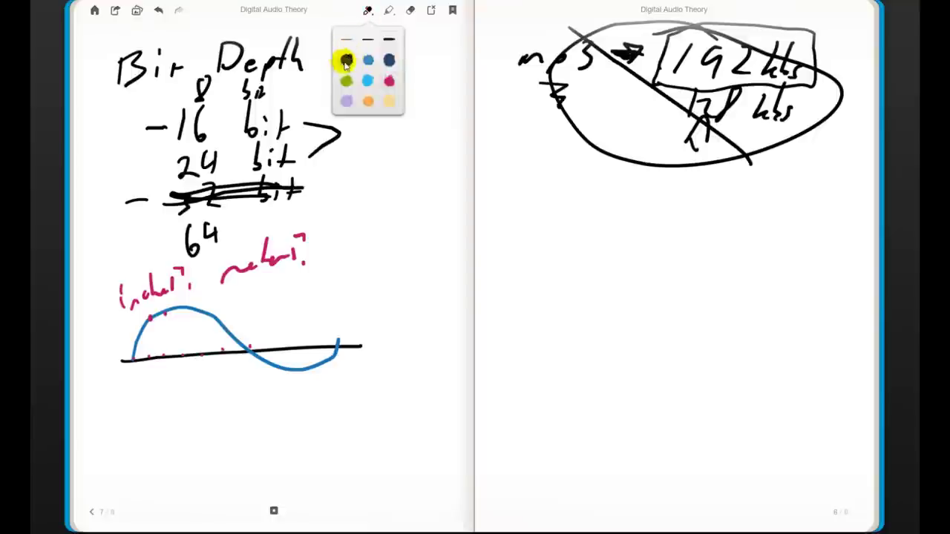
{"action": "left_click", "coordinate": [364, 188]}
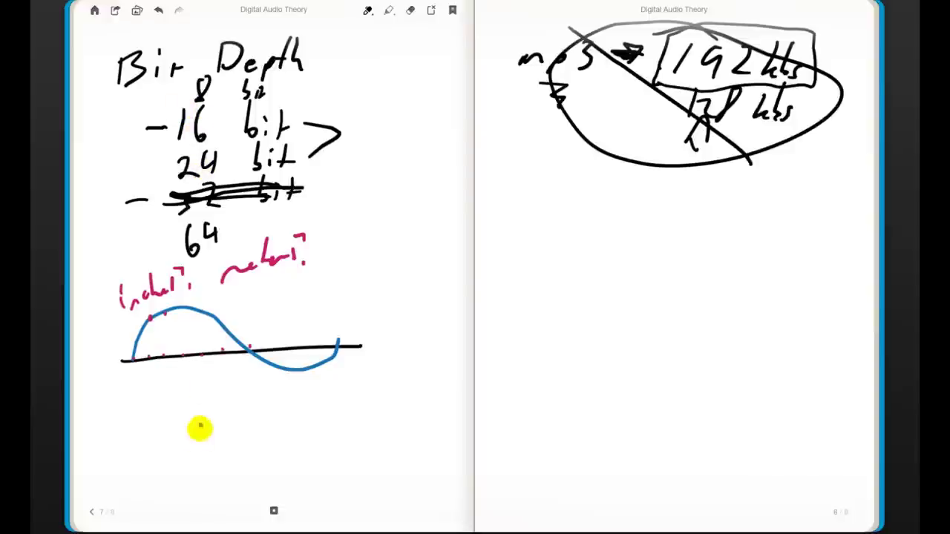
{"action": "left_click_drag", "start_coordinate": [127, 431], "coordinate": [127, 450]}
{"action": "left_click_drag", "start_coordinate": [201, 428], "coordinate": [200, 443]}
{"action": "left_click_drag", "start_coordinate": [256, 418], "coordinate": [275, 432]}
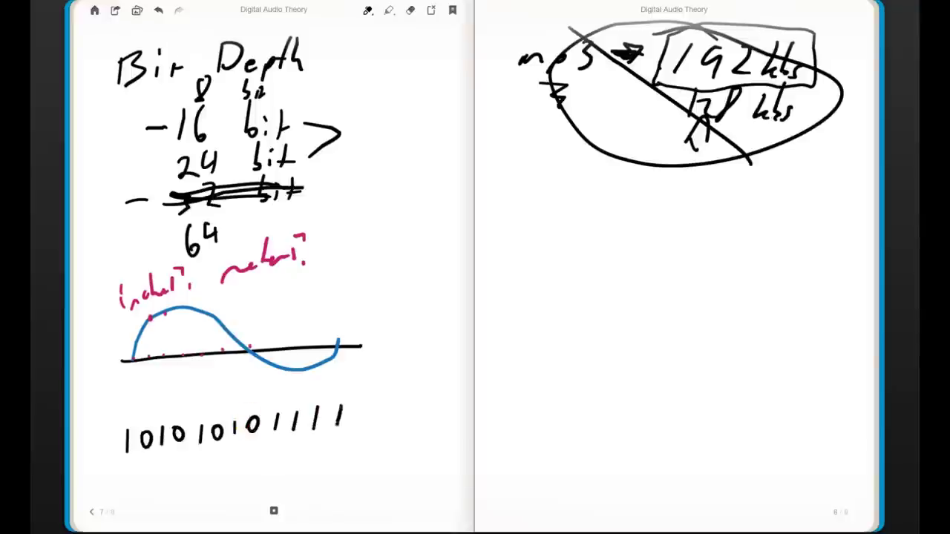
{"action": "left_click_drag", "start_coordinate": [362, 406], "coordinate": [380, 427]}
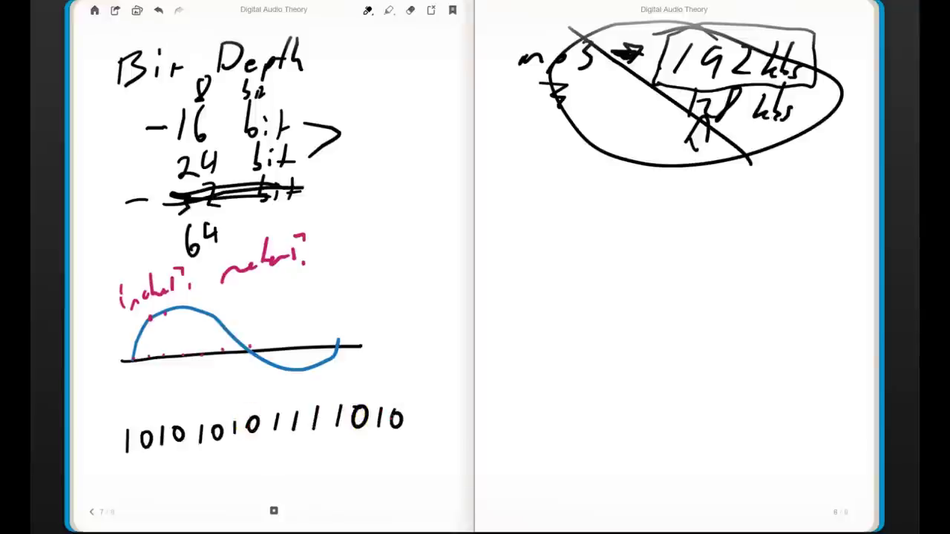